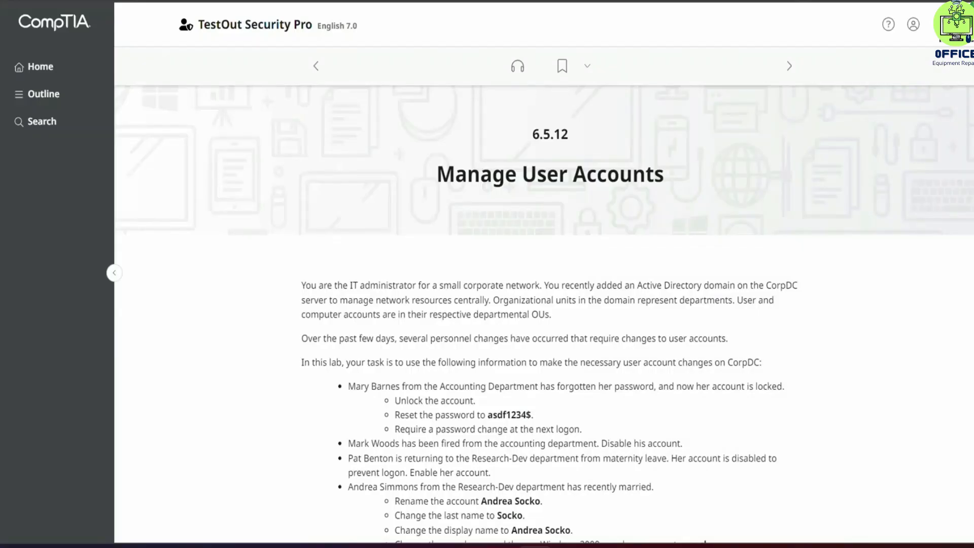
Start the Manage User Accounts lab and connect to the CorpDC virtual machine hosted on CORPSERVER.
{"action": "scroll", "coordinate": [729, 147], "scroll_direction": "down", "scroll_amount": 3}
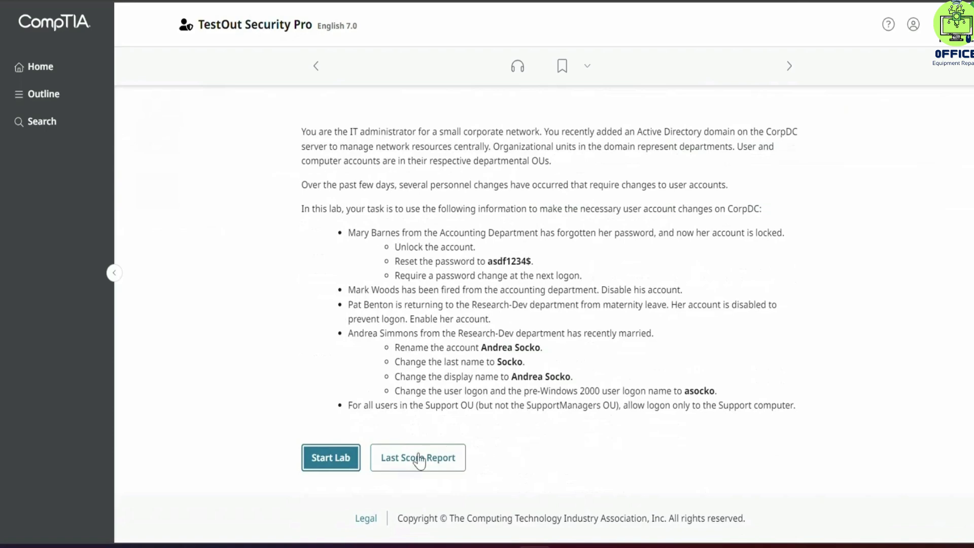
{"action": "left_click", "coordinate": [331, 458]}
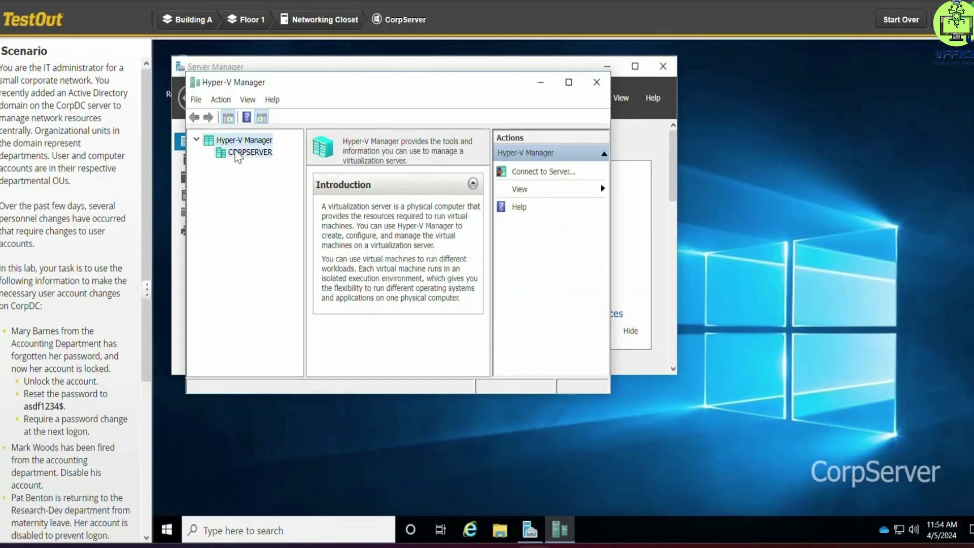
{"action": "left_click", "coordinate": [237, 153]}
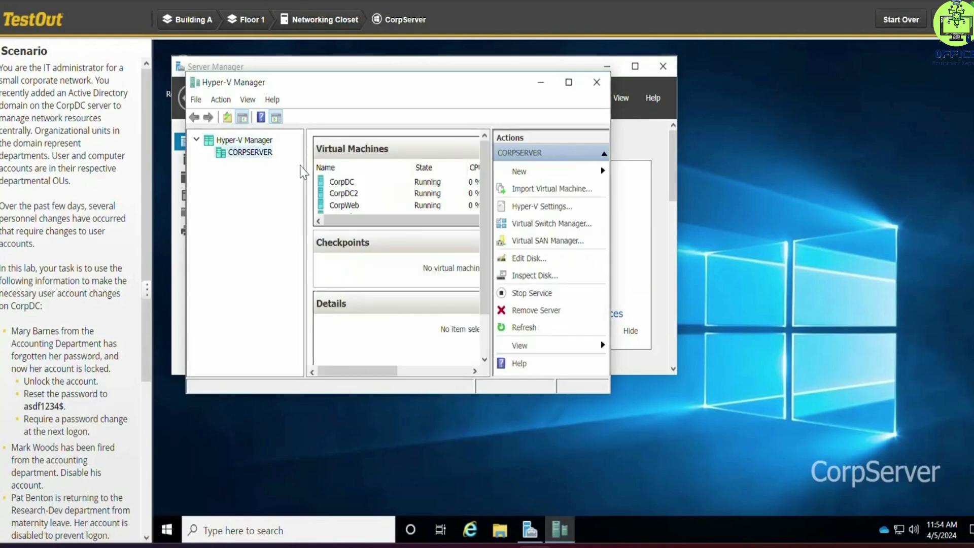
{"action": "left_click", "coordinate": [358, 182]}
{"action": "double_click", "coordinate": [358, 182]}
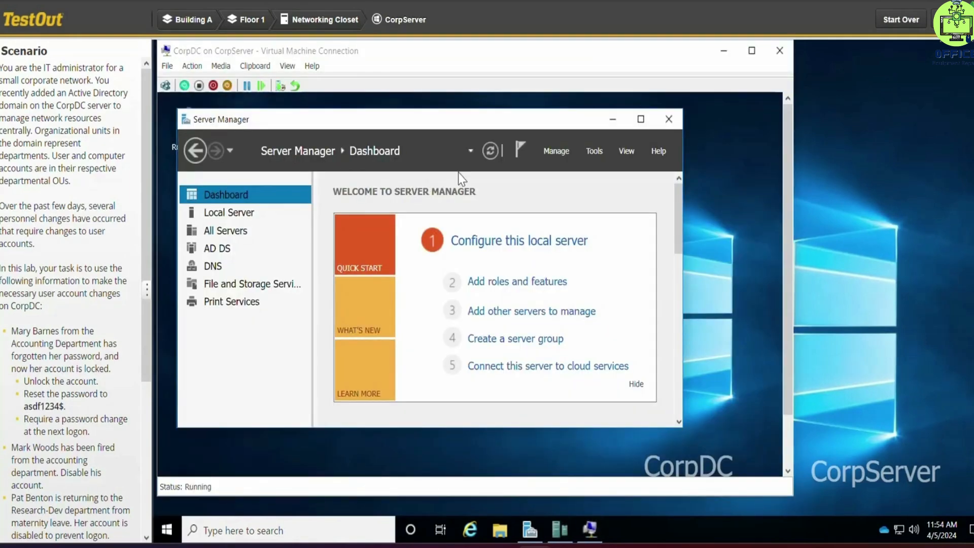
Open Active Directory Users and Computers on CorpDC in a maximized window and expand the CorpNet.local domain.
{"action": "left_click", "coordinate": [593, 153]}
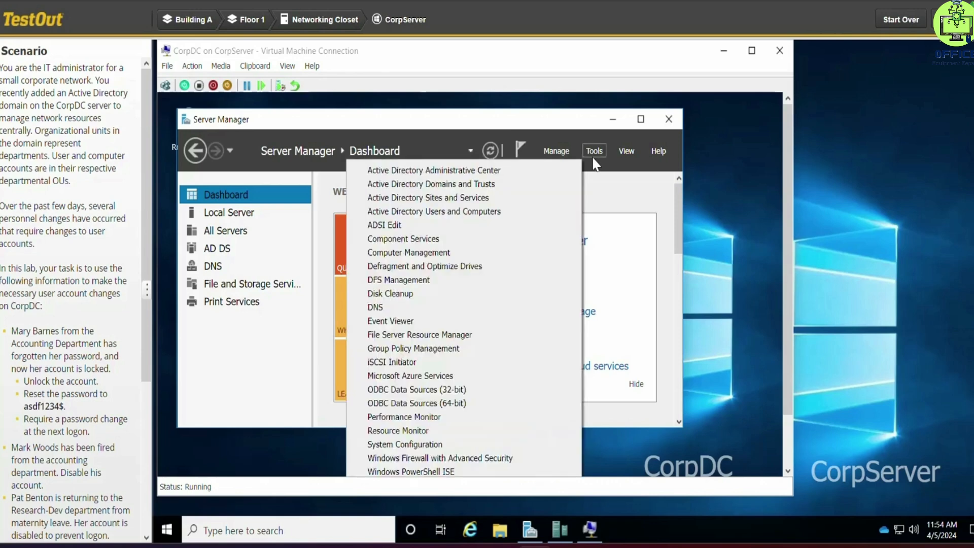
{"action": "left_click", "coordinate": [499, 210]}
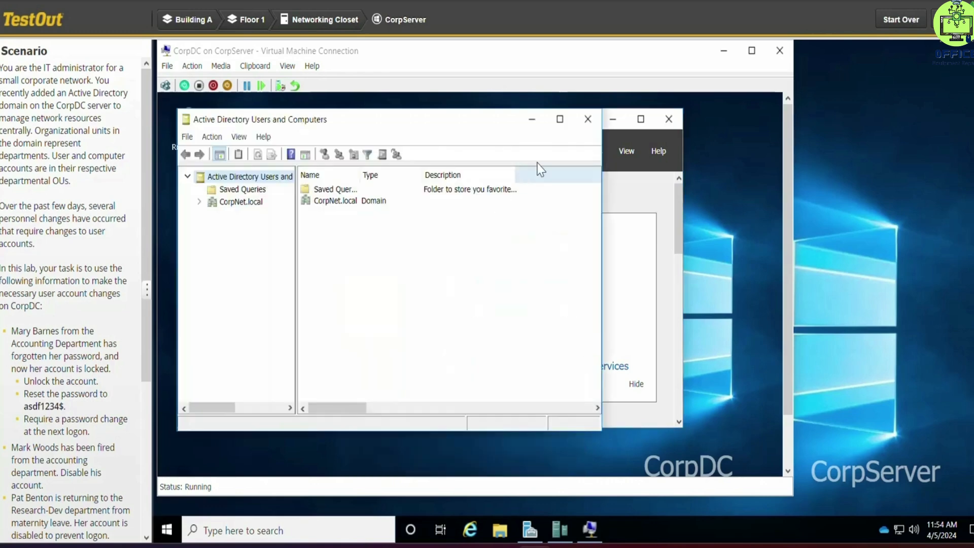
{"action": "left_click", "coordinate": [565, 122]}
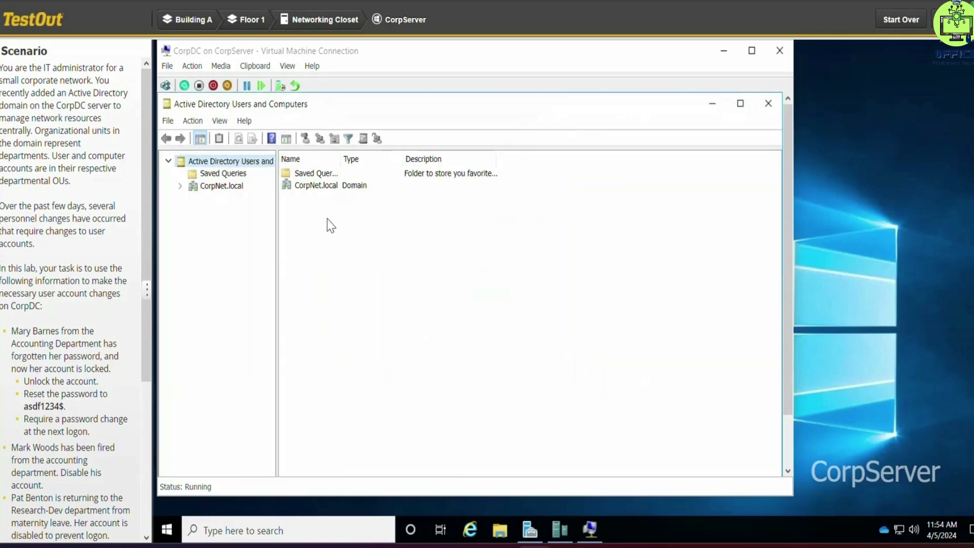
{"action": "left_click", "coordinate": [180, 186]}
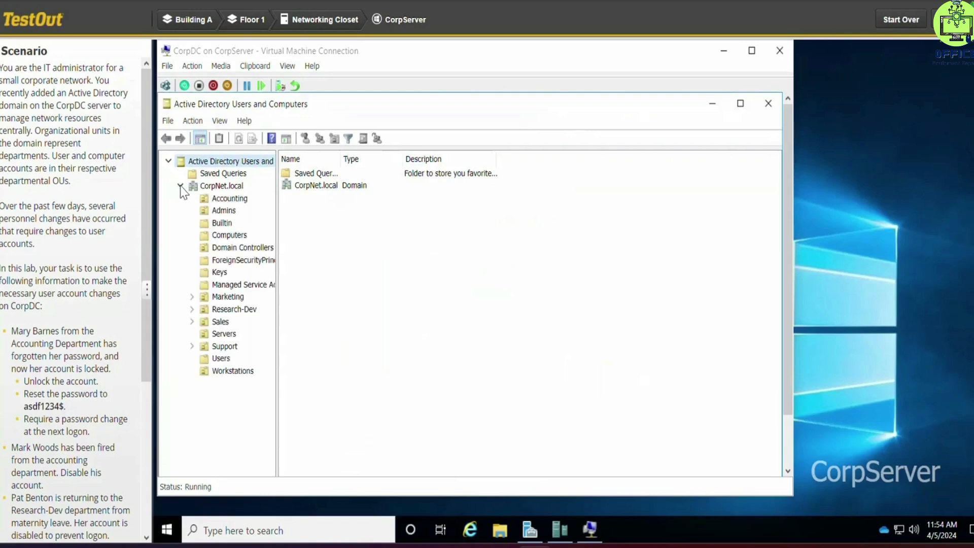
Reset the locked Accounting user's password to the scenario's password, with account unlock and a required change at next logon.
{"action": "left_click", "coordinate": [228, 199]}
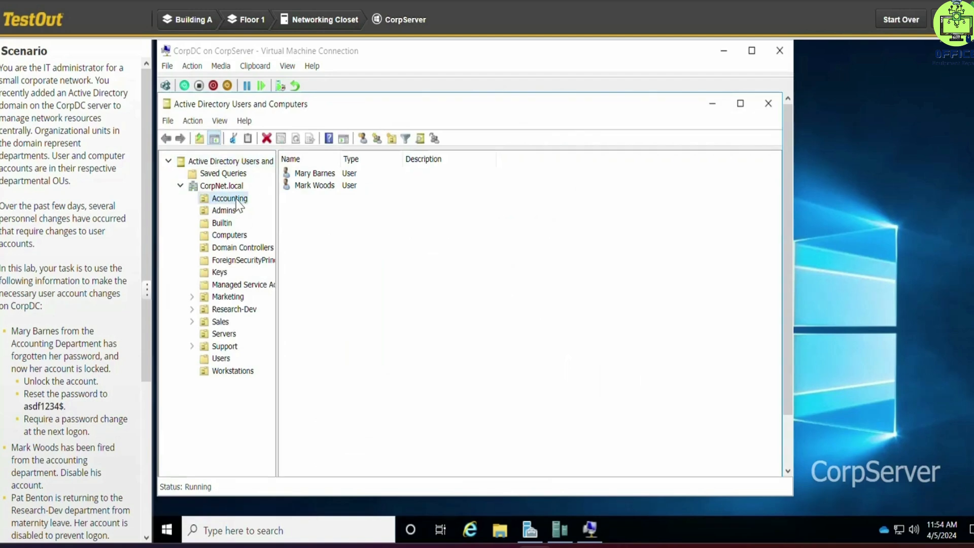
{"action": "right_click", "coordinate": [324, 177]}
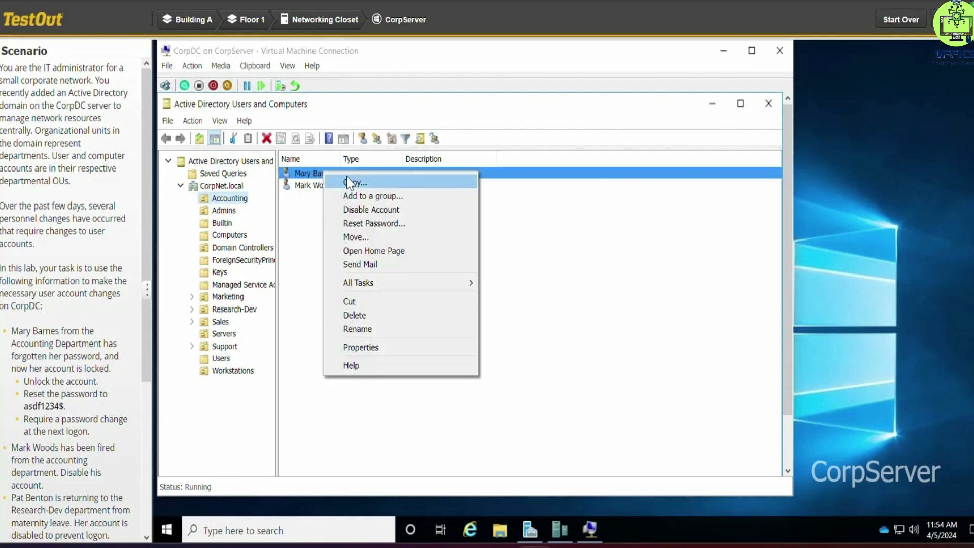
{"action": "left_click", "coordinate": [383, 223]}
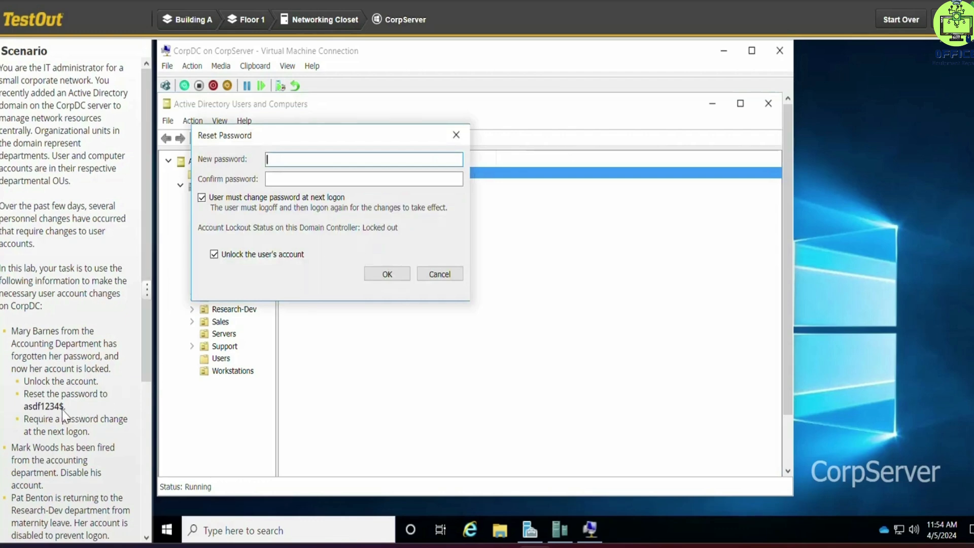
{"action": "left_click_drag", "start_coordinate": [62, 409], "coordinate": [23, 411]}
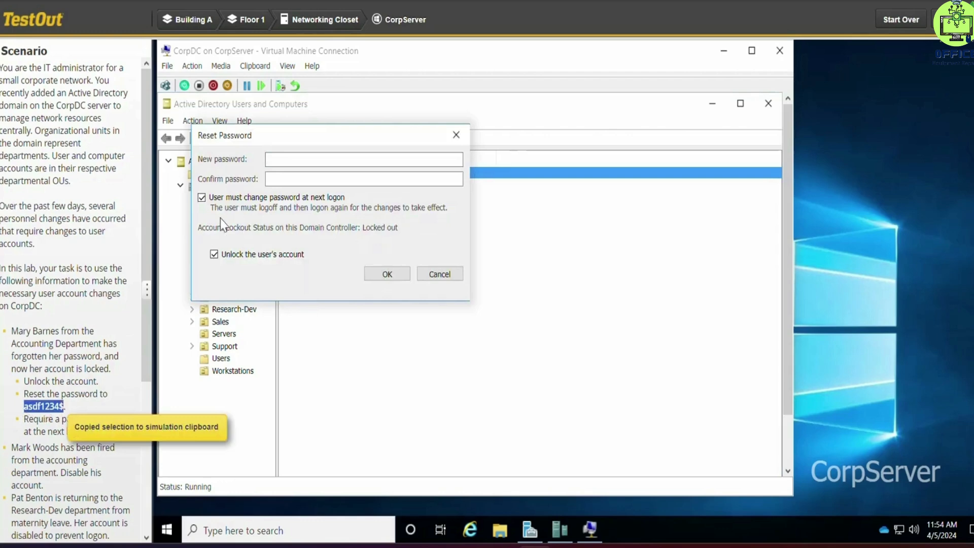
{"action": "left_click", "coordinate": [300, 159]}
{"action": "key", "text": "ctrl+v"}
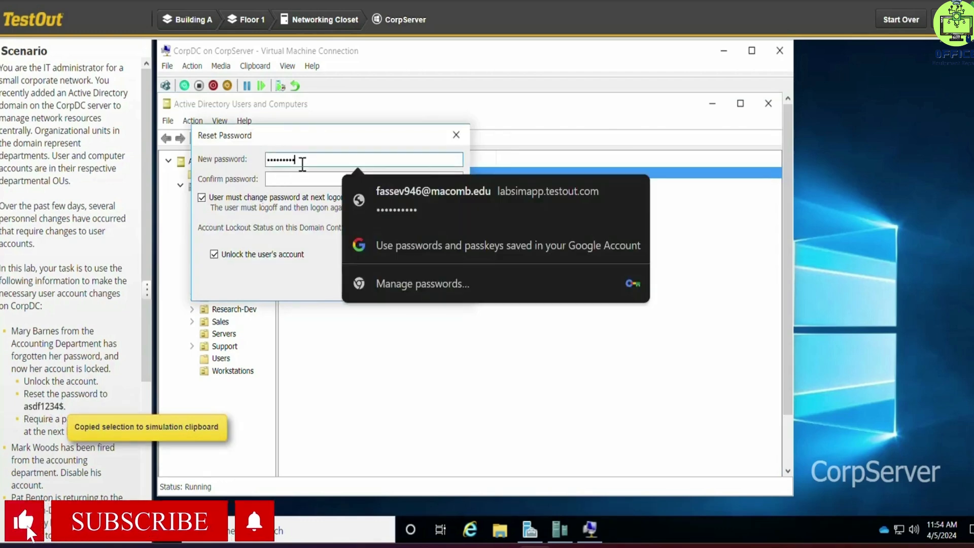
{"action": "left_click", "coordinate": [297, 181]}
{"action": "key", "text": "ctrl+v"}
{"action": "left_click", "coordinate": [312, 249]}
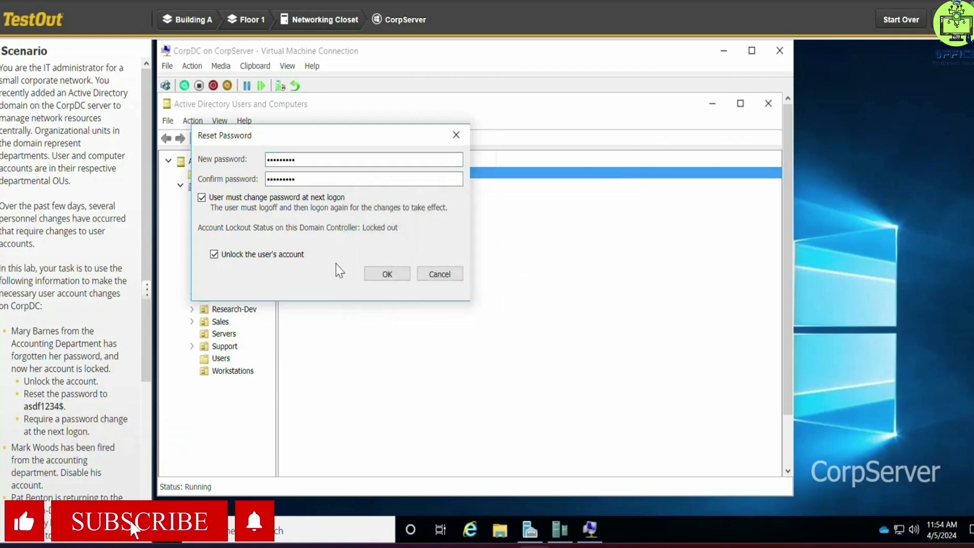
{"action": "left_click", "coordinate": [380, 274]}
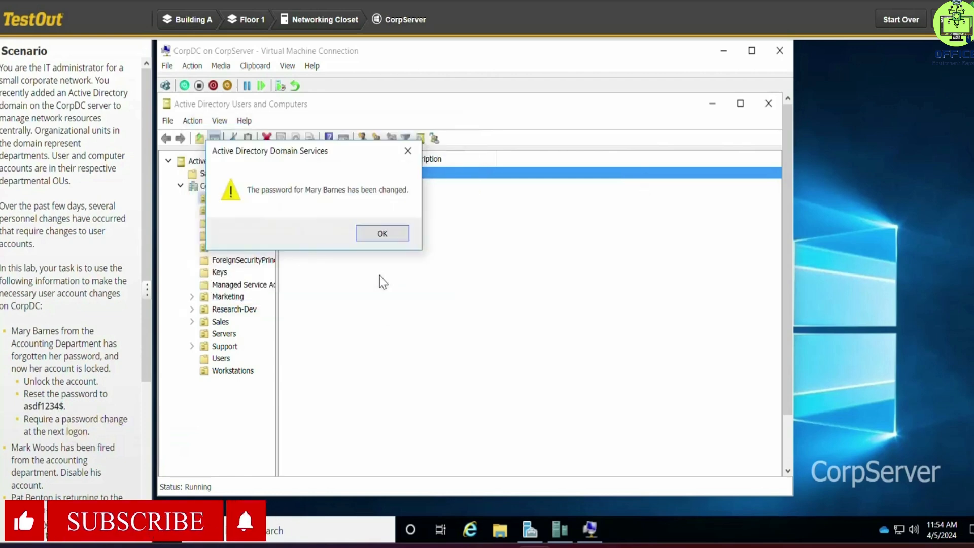
{"action": "left_click", "coordinate": [380, 236]}
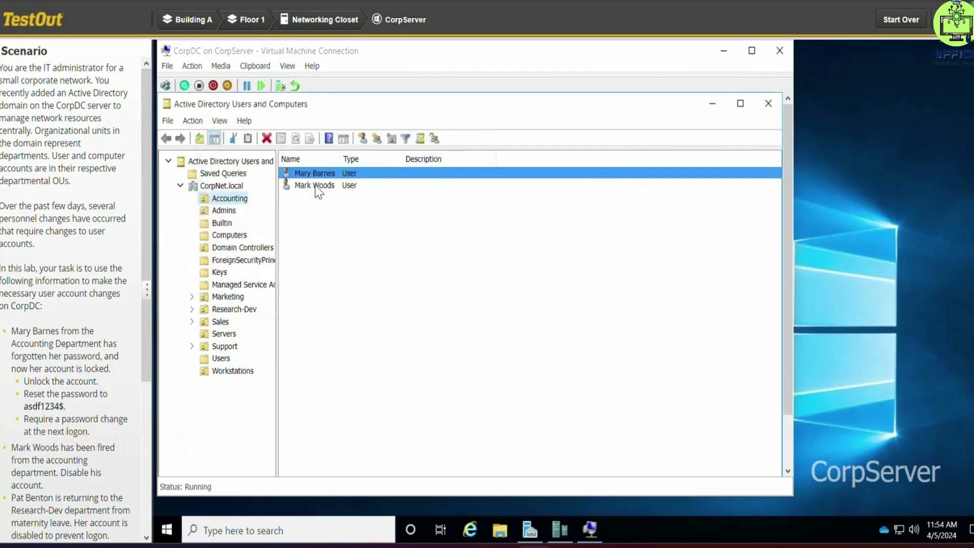
Disable the account of the Accounting employee who was fired.
{"action": "right_click", "coordinate": [316, 187]}
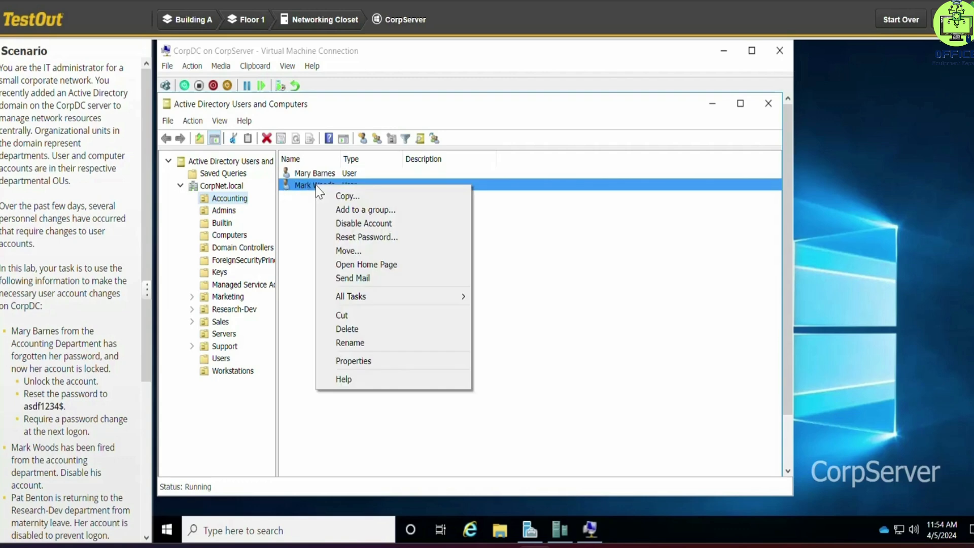
{"action": "left_click", "coordinate": [359, 224]}
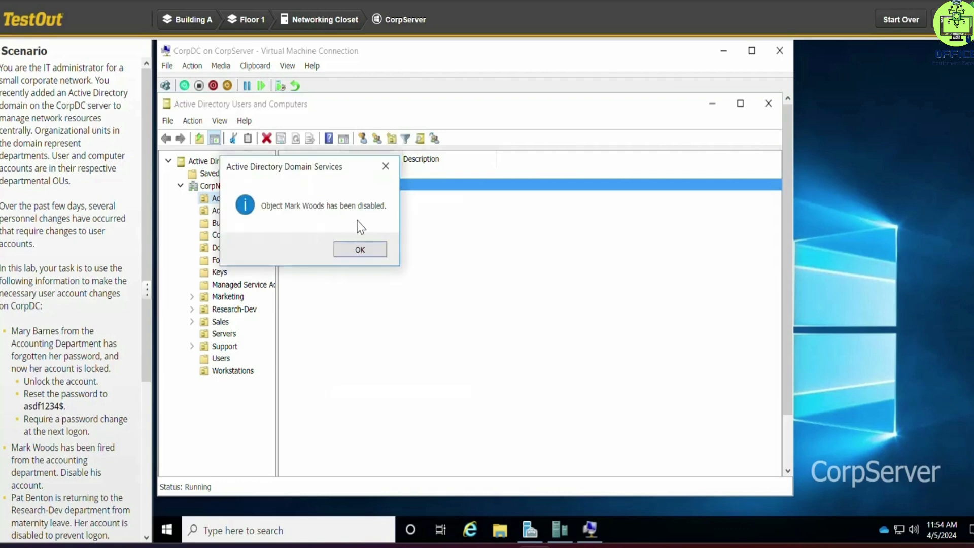
{"action": "left_click", "coordinate": [359, 249]}
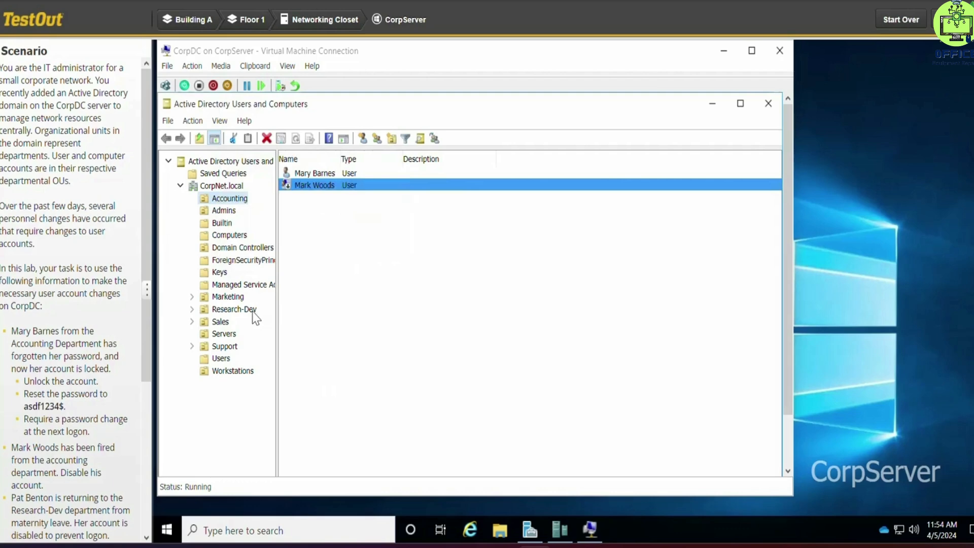
Enable the disabled account of the user returning from maternity leave in the Research-Dev OU.
{"action": "left_click", "coordinate": [235, 309]}
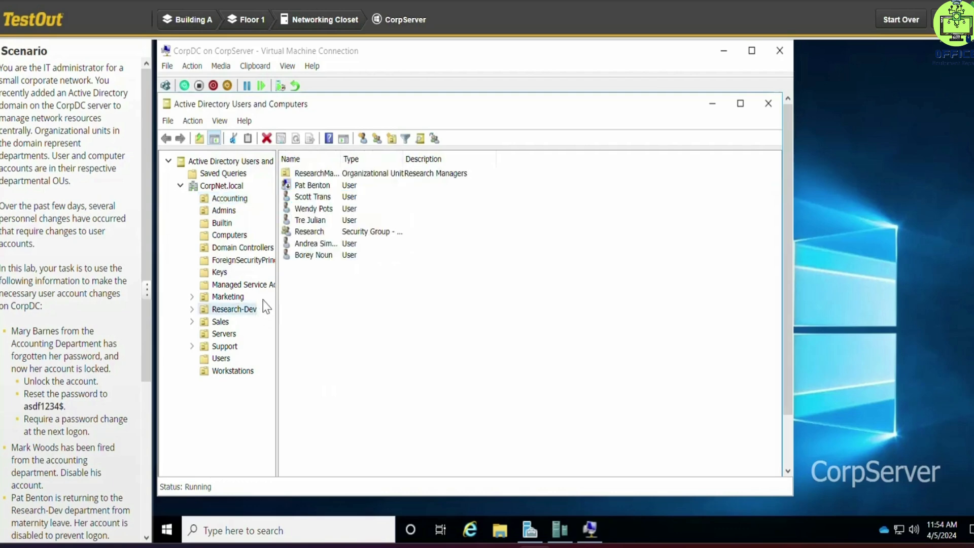
{"action": "right_click", "coordinate": [326, 189]}
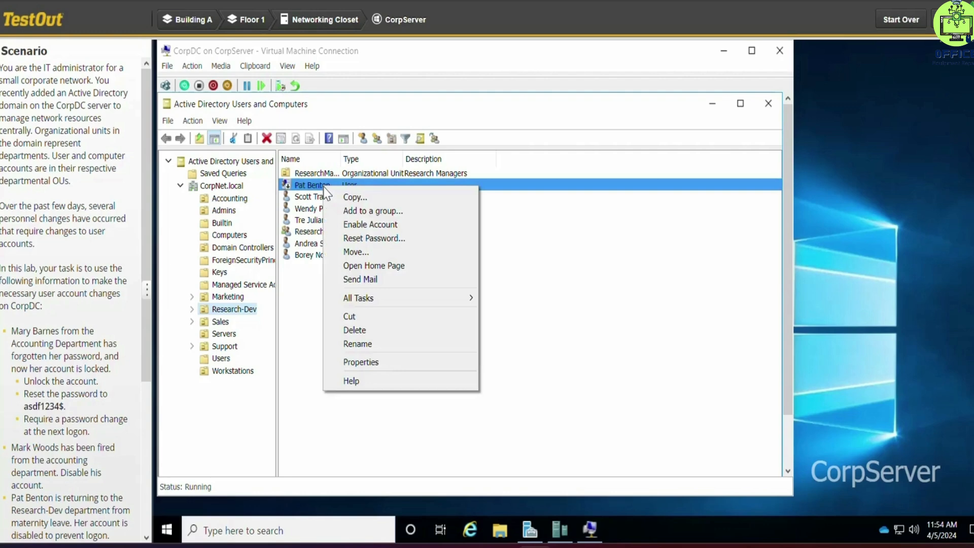
{"action": "left_click", "coordinate": [369, 226]}
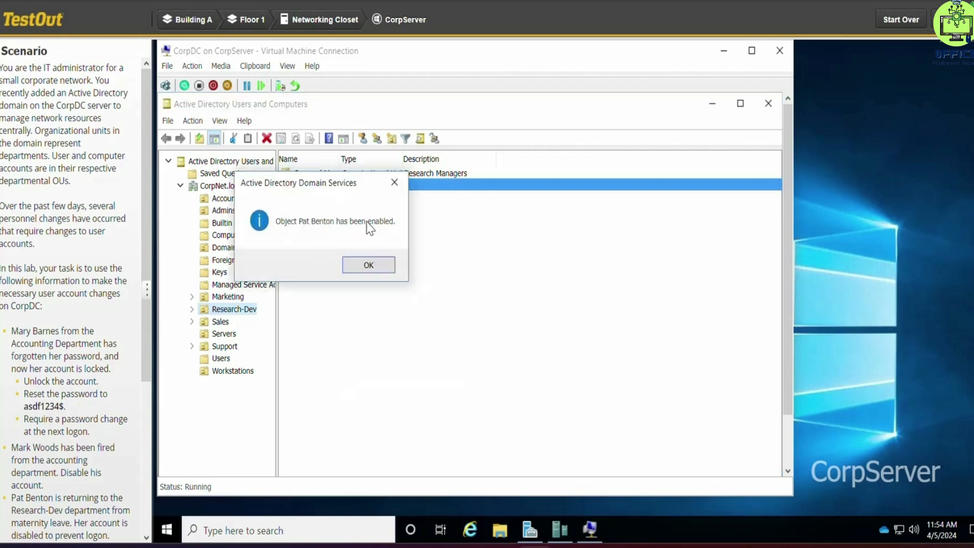
{"action": "left_click", "coordinate": [368, 263]}
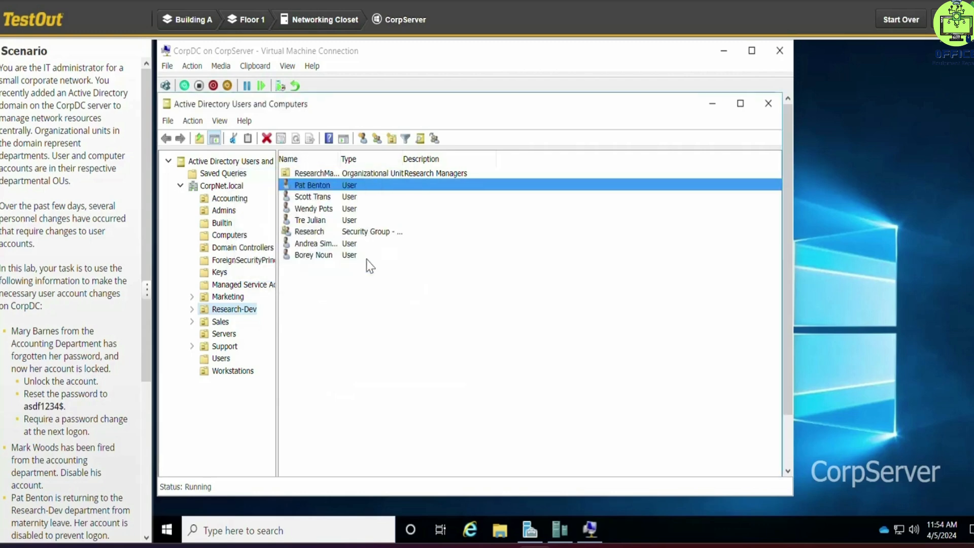
Rename the recently married Research-Dev user's account to the new full name given in the scenario.
{"action": "right_click", "coordinate": [322, 247]}
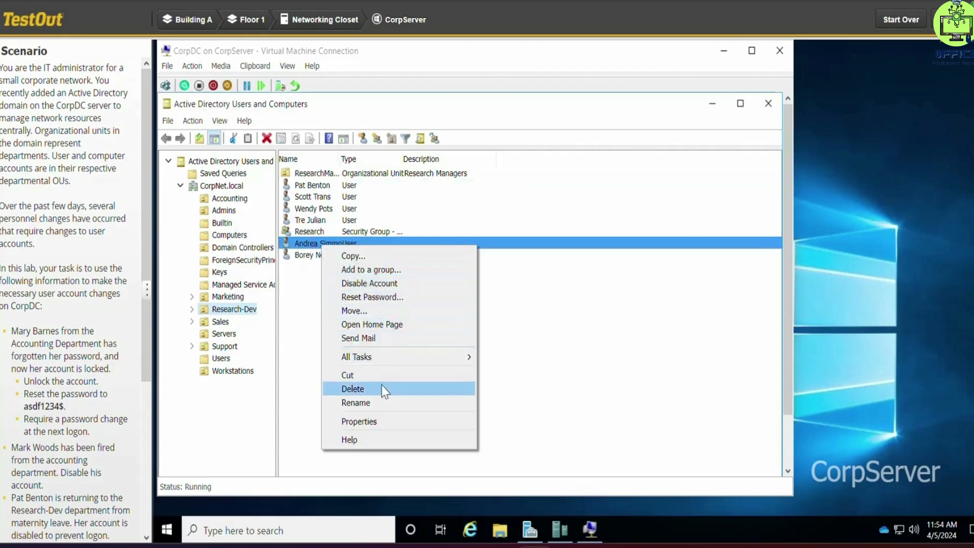
{"action": "left_click", "coordinate": [379, 406]}
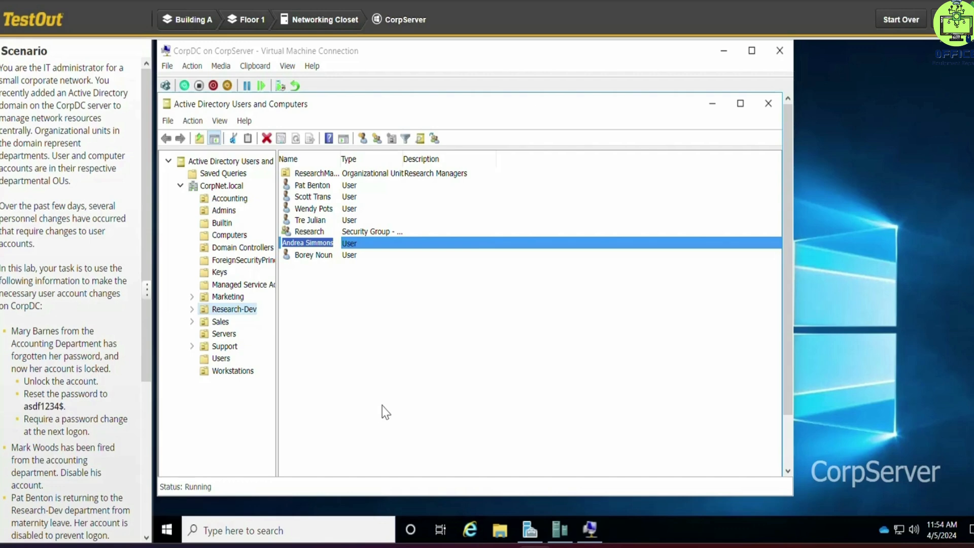
{"action": "type", "text": "A"}
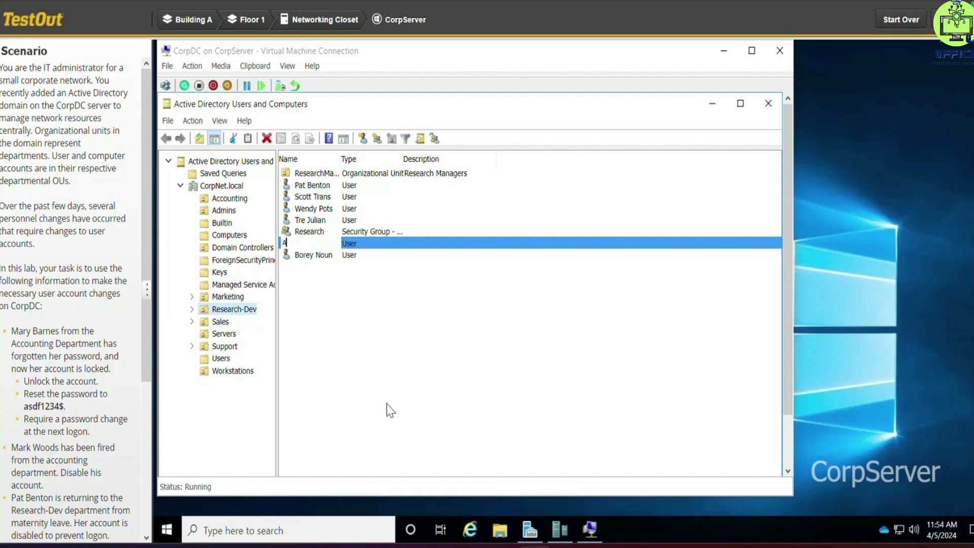
{"action": "type", "text": "ndrea Socko"}
{"action": "key", "text": "Return"}
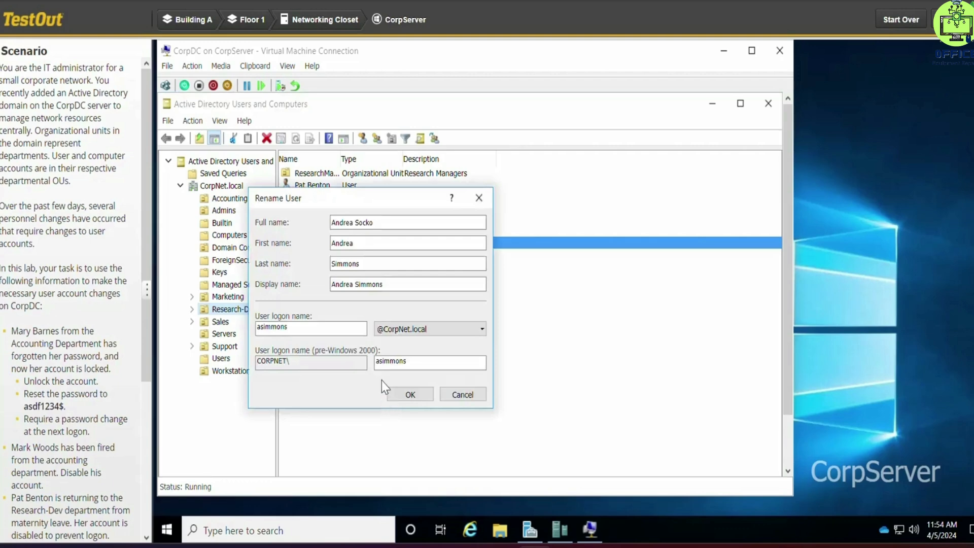
Change the renamed Research-Dev user's last name and display name to match the new surname.
{"action": "left_click", "coordinate": [371, 268]}
{"action": "key", "text": "BackSpace"}
{"action": "key", "text": "BackSpace"}
{"action": "type", "text": "ocko"}
Change the renamed user's logon name and pre-Windows 2000 logon name to the new one in the scenario, and apply the rename.
{"action": "left_click", "coordinate": [298, 326]}
{"action": "key", "text": "BackSpace"}
{"action": "key", "text": "BackSpace"}
{"action": "key", "text": "BackSpace"}
{"action": "key", "text": "BackSpace"}
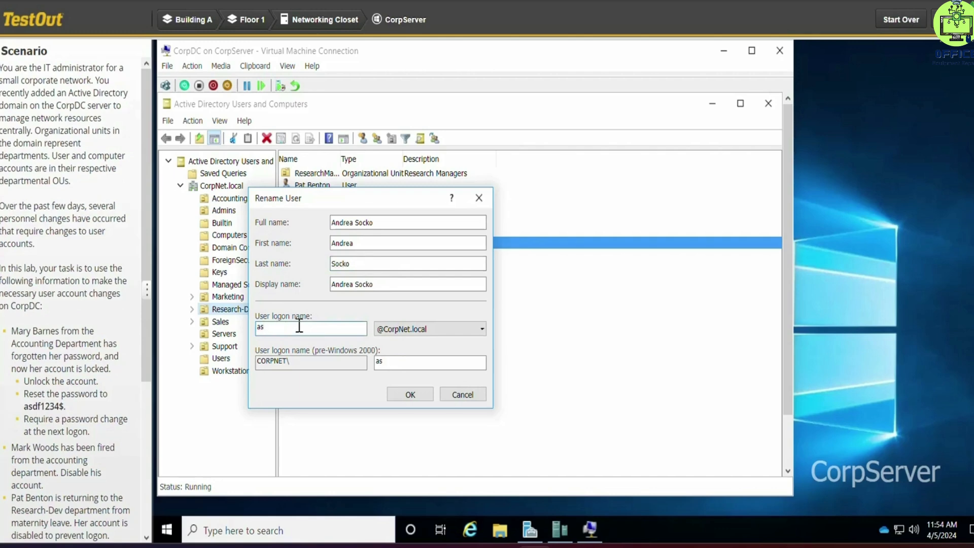
{"action": "type", "text": "ocko"}
{"action": "left_click", "coordinate": [306, 332]}
{"action": "left_click", "coordinate": [393, 395]}
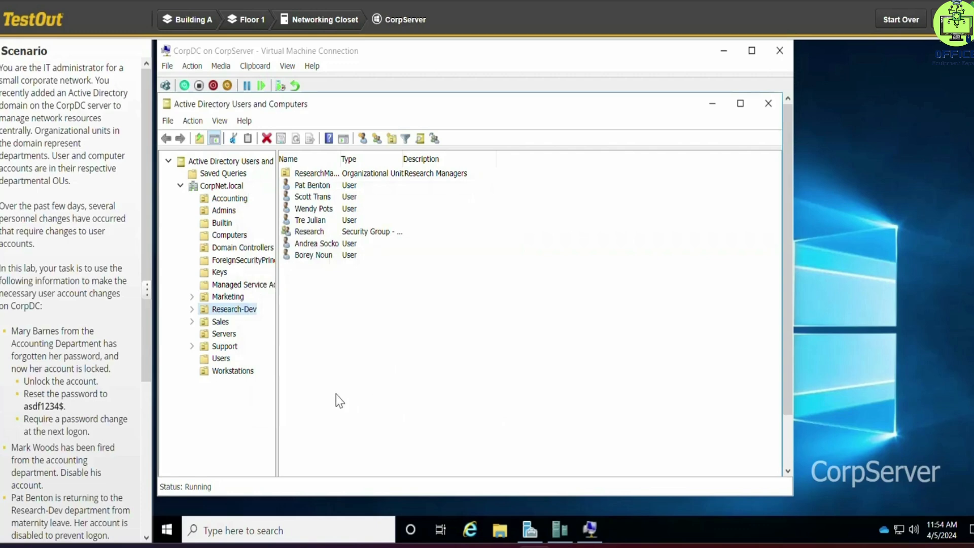
Open the shared account properties of the two user accounts directly in the Support OU, leaving out the Support security group.
{"action": "left_click", "coordinate": [223, 349]}
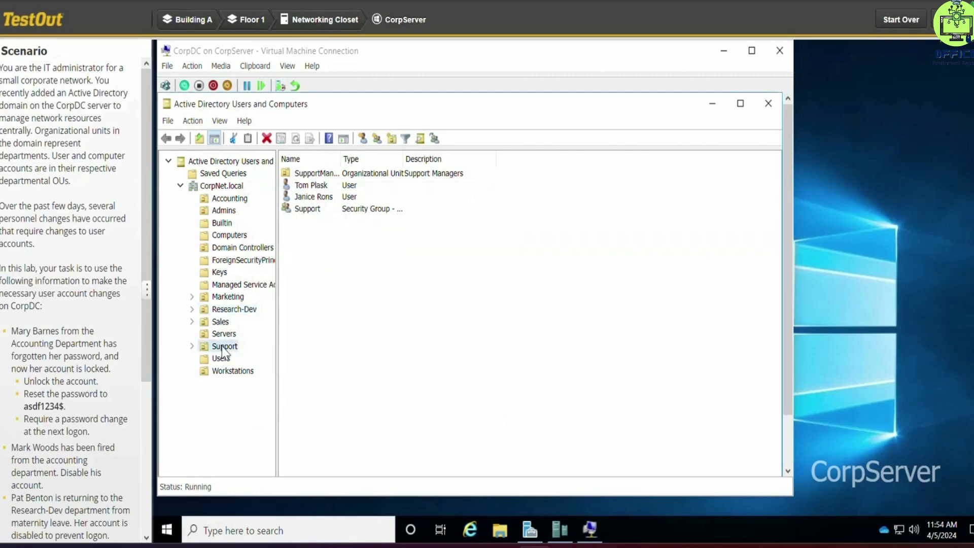
{"action": "left_click", "coordinate": [318, 187]}
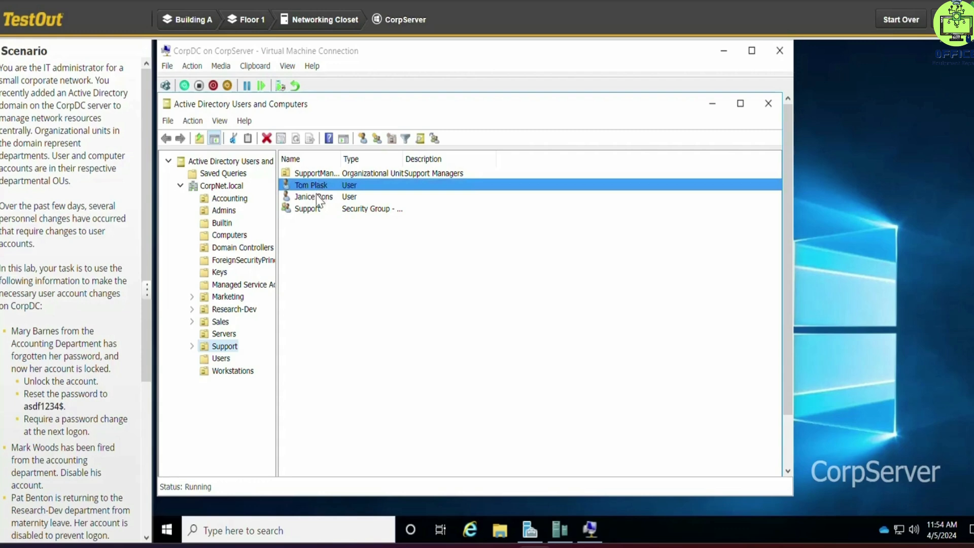
{"action": "left_click", "coordinate": [315, 197], "text": "ctrl"}
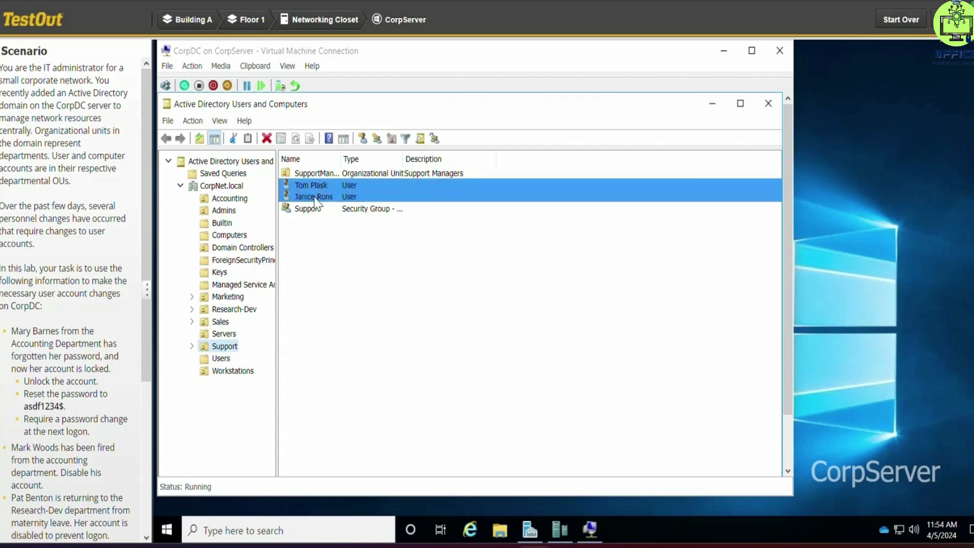
{"action": "right_click", "coordinate": [317, 202]}
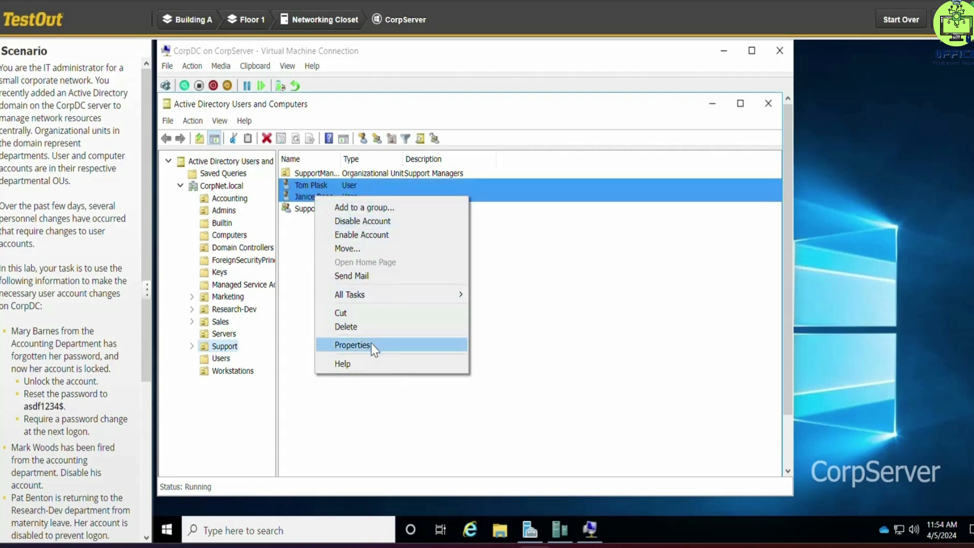
{"action": "left_click", "coordinate": [353, 345]}
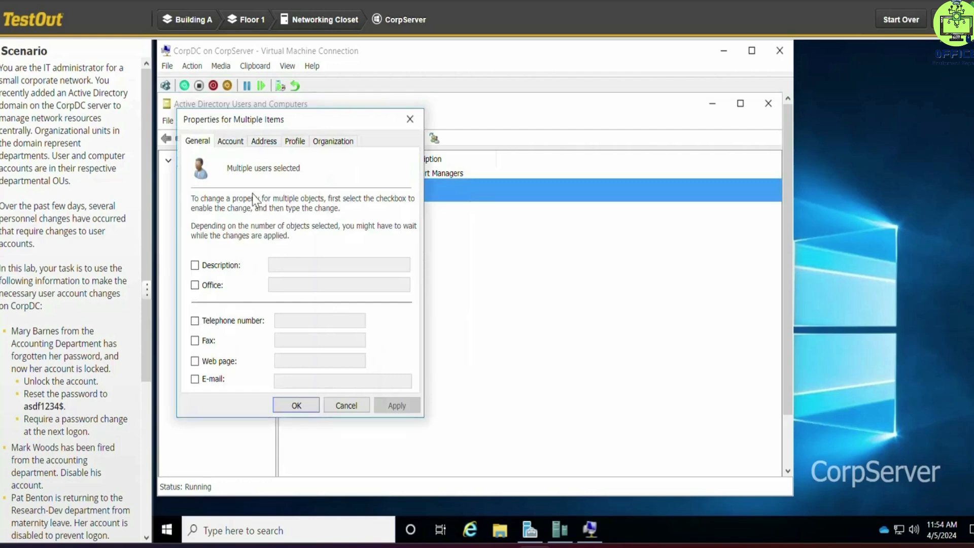
{"action": "left_click", "coordinate": [239, 144]}
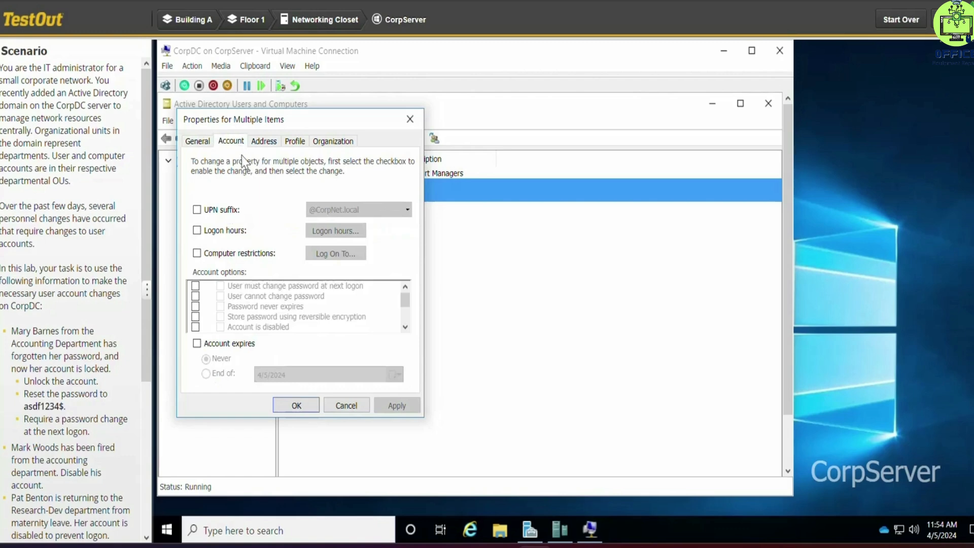
Enable computer restrictions for both users and add Support as the only computer they can log on to.
{"action": "left_click", "coordinate": [196, 253]}
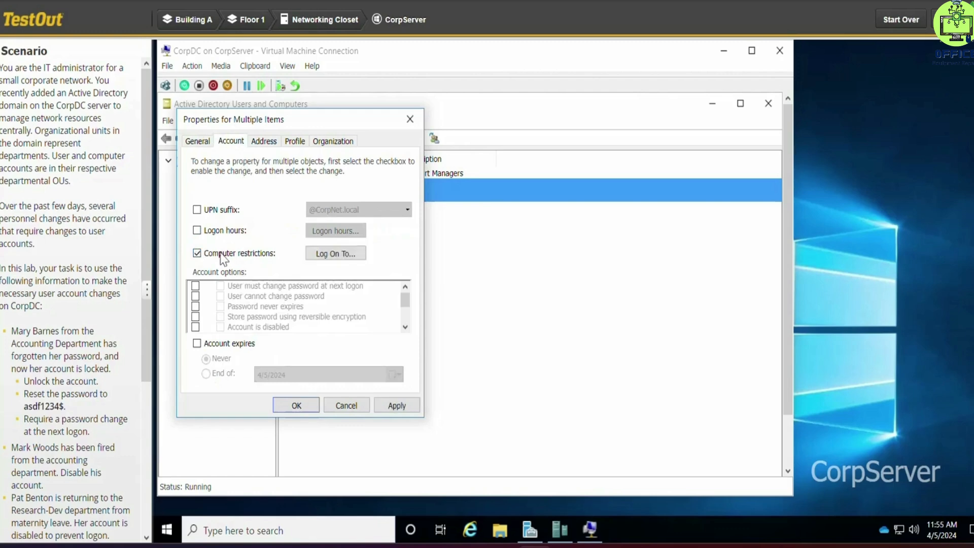
{"action": "left_click", "coordinate": [322, 254]}
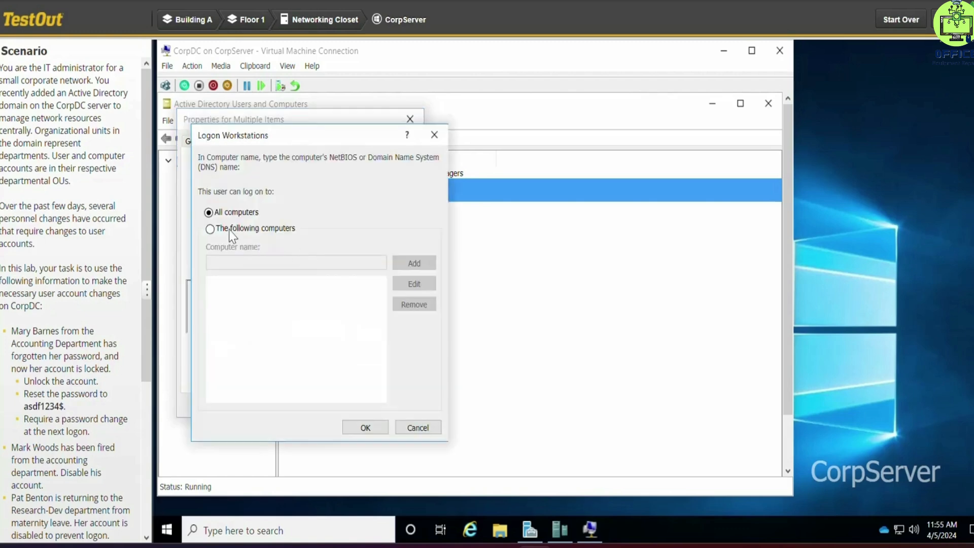
{"action": "left_click", "coordinate": [211, 229]}
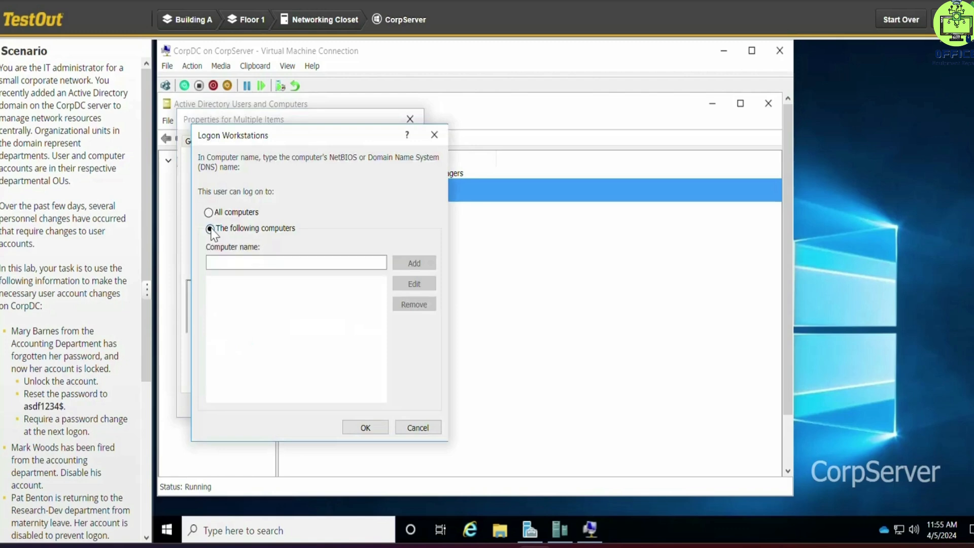
{"action": "left_click", "coordinate": [258, 262]}
{"action": "type", "text": "Sup"}
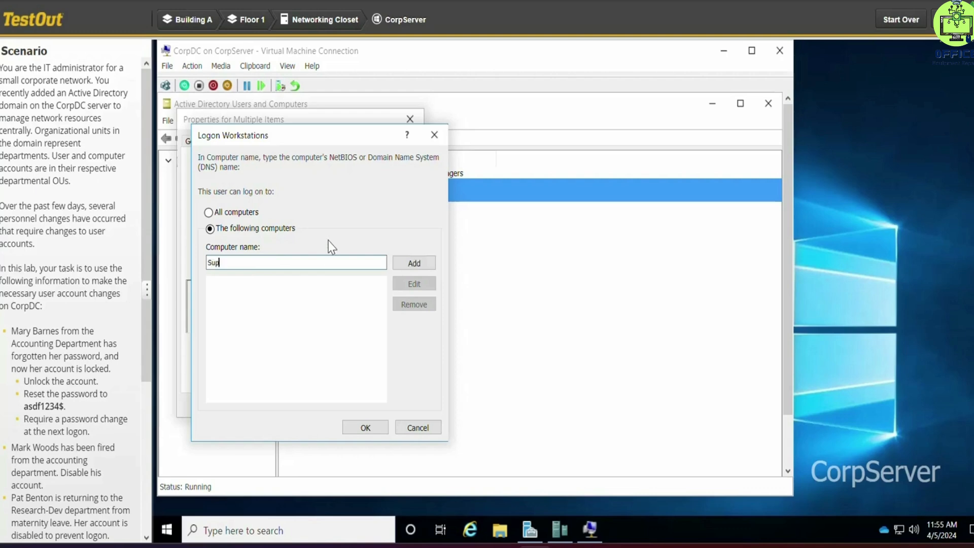
{"action": "type", "text": "port"}
{"action": "left_click", "coordinate": [415, 264]}
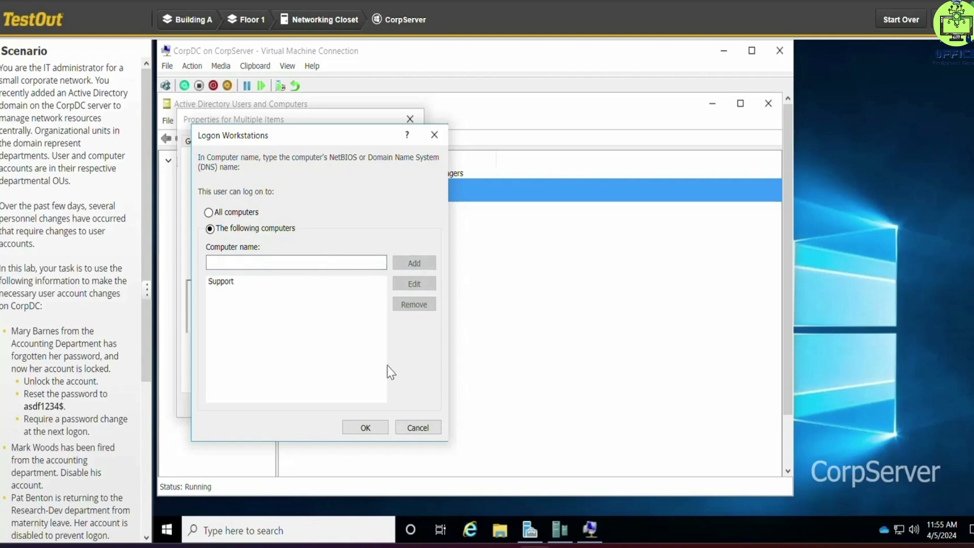
Apply the logon workstation restriction to both Support users and submit the lab for scoring.
{"action": "left_click", "coordinate": [376, 428]}
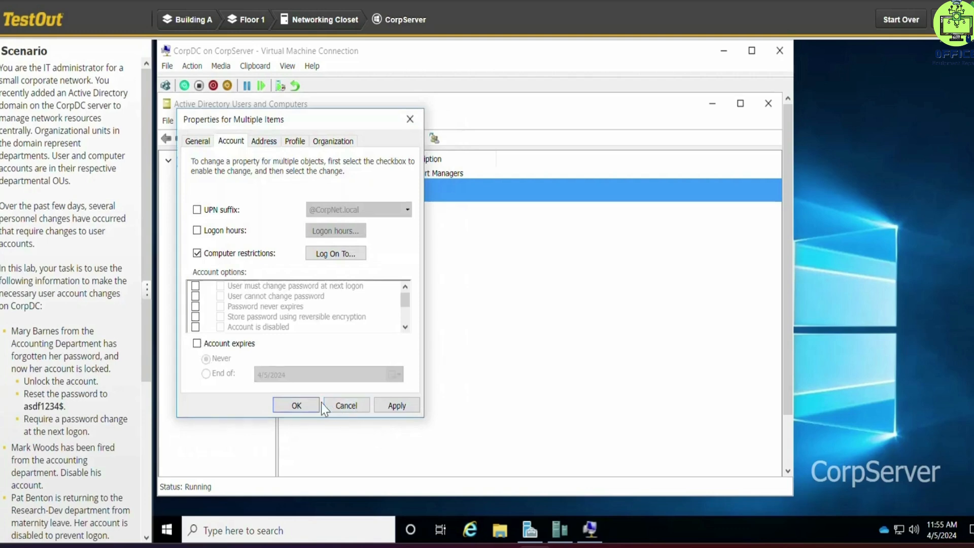
{"action": "left_click", "coordinate": [296, 406]}
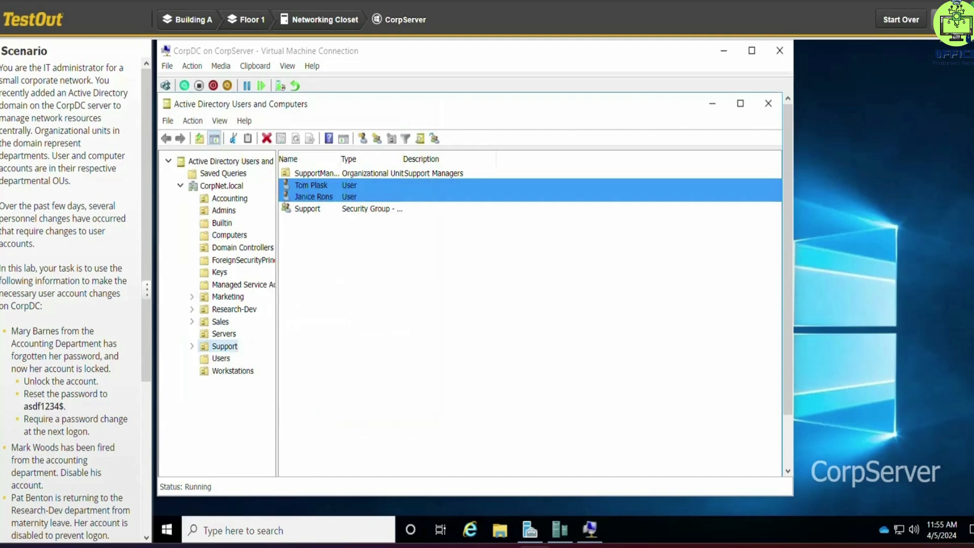
{"action": "left_click", "coordinate": [954, 19]}
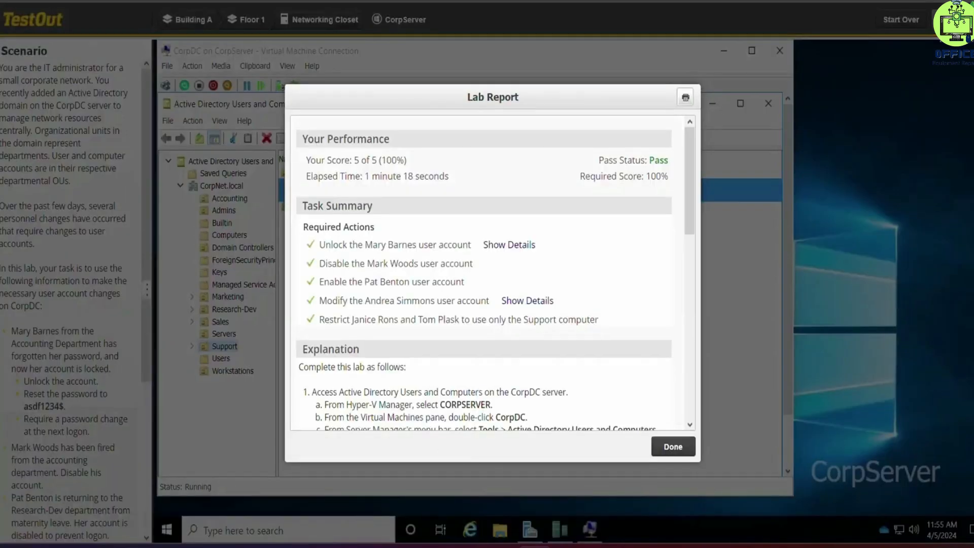